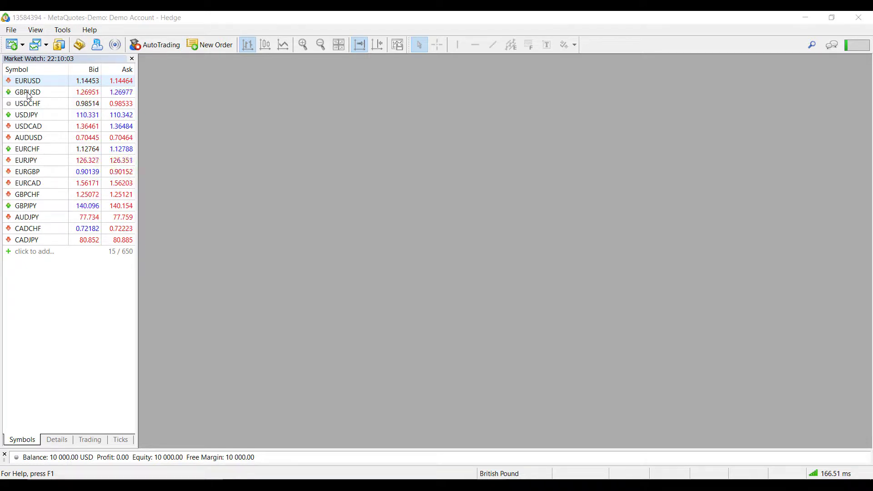
# - Select EURUSD instead of GBPUSD in Market Watch and open its Depth of Market
pyautogui.rightClick(29, 93)
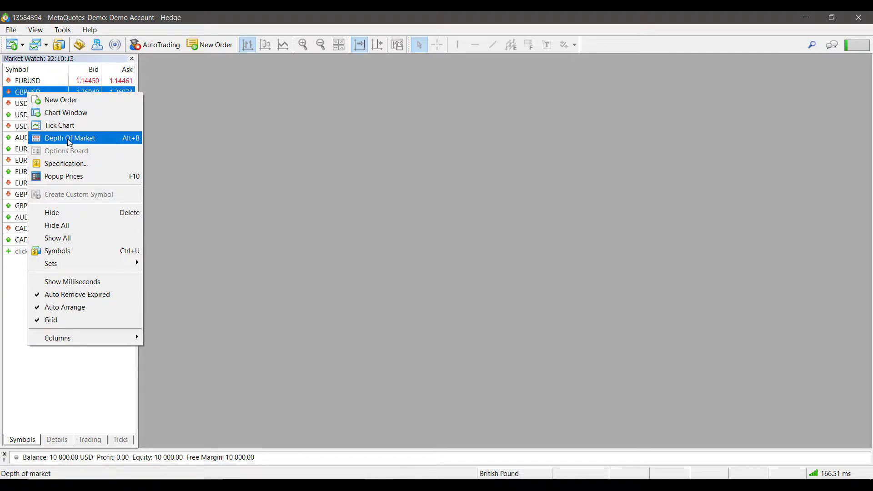
pyautogui.click(36, 84)
pyautogui.rightClick(35, 84)
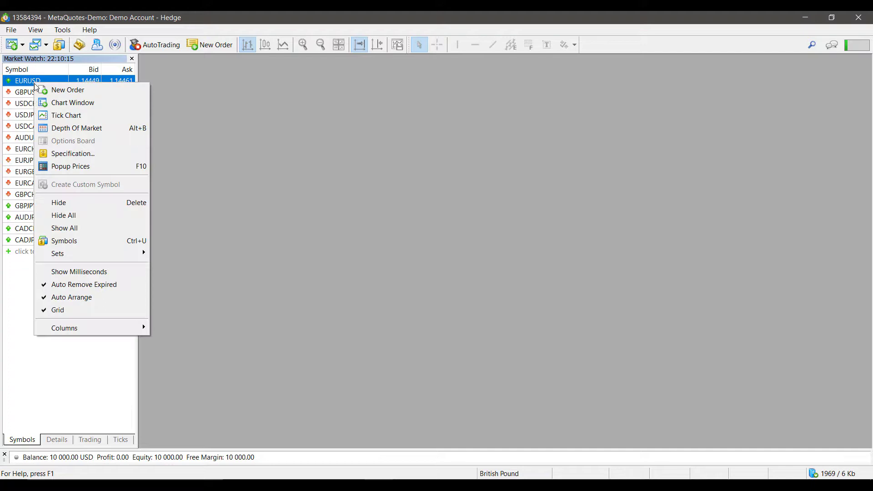
pyautogui.click(75, 130)
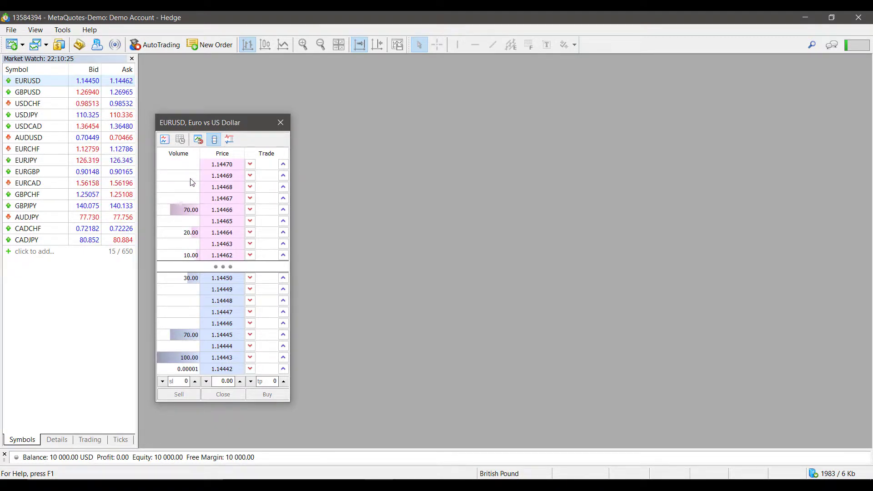
# - Close the EURUSD Depth of Market and reopen it via View > Depth Of Market > EURUSD
pyautogui.click(280, 122)
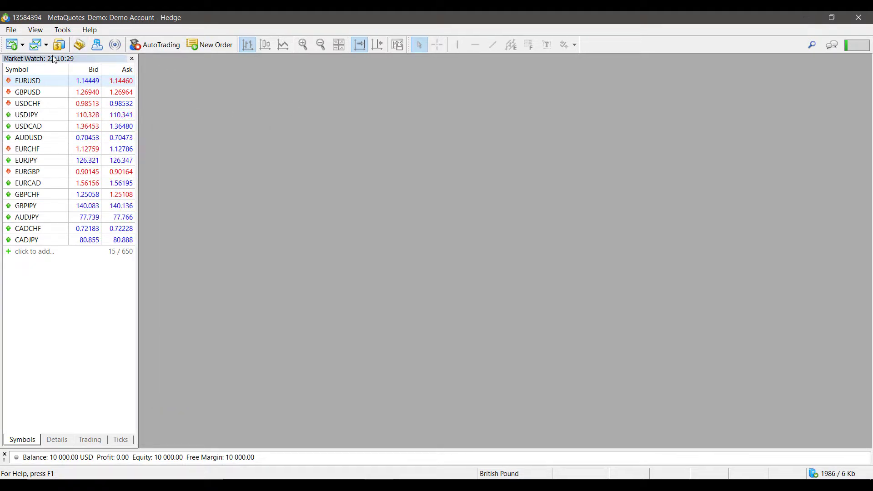
pyautogui.click(36, 32)
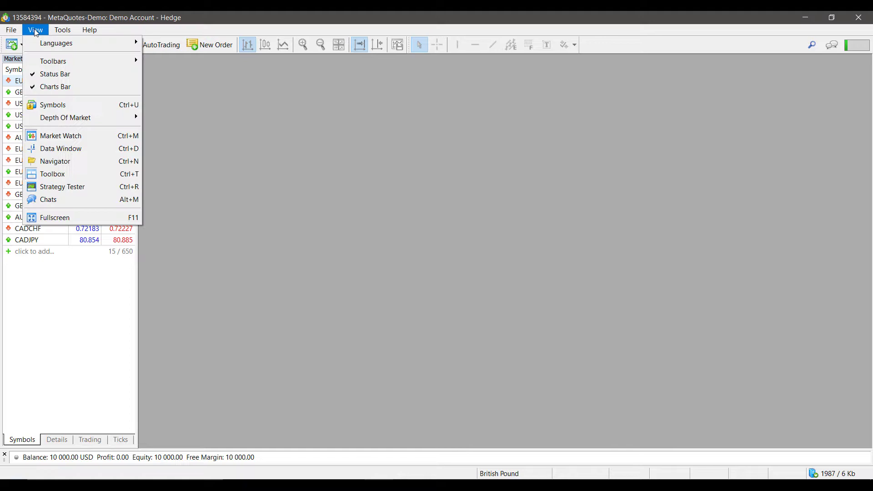
pyautogui.moveTo(75, 119)
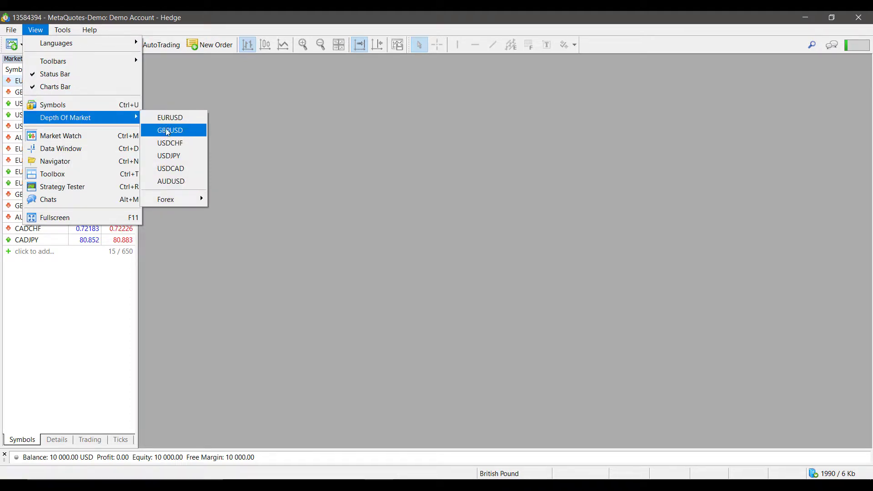
pyautogui.moveTo(190, 200)
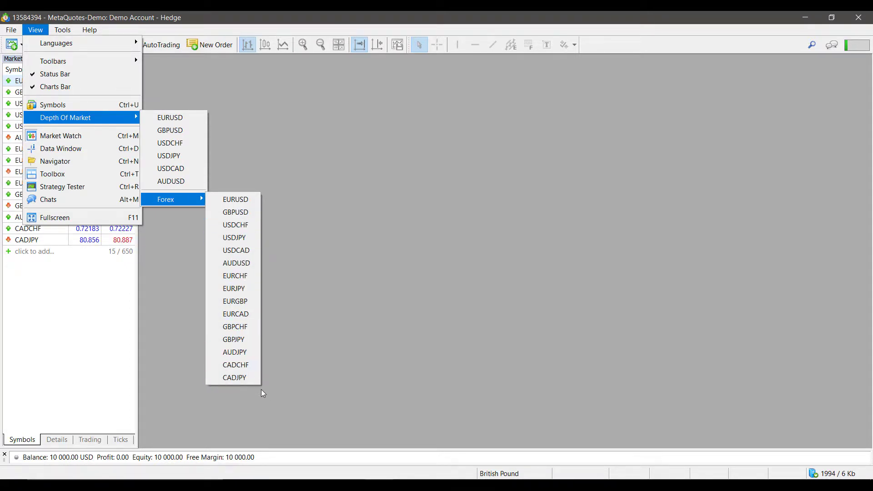
pyautogui.click(166, 124)
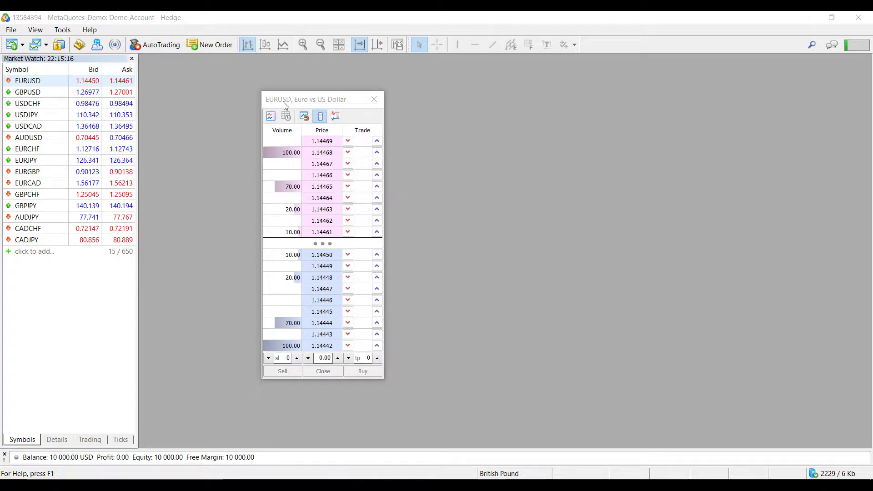
pyautogui.moveTo(266, 97); pyautogui.dragTo(161, 94)
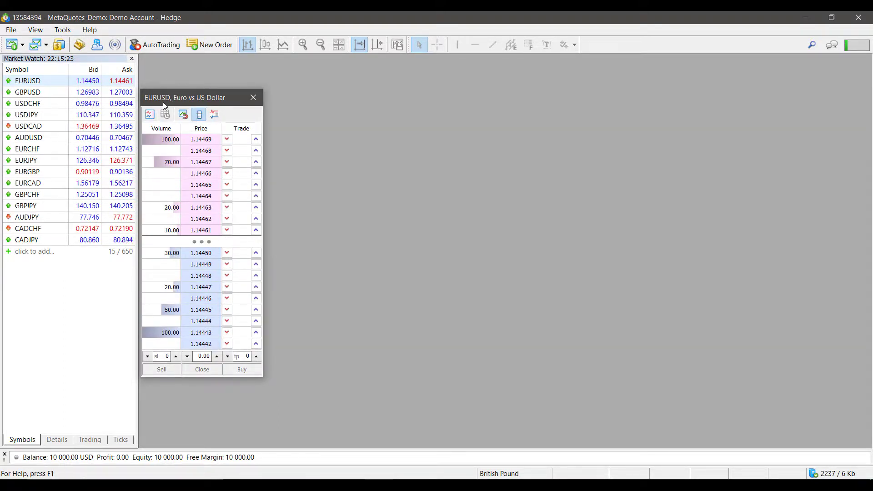
pyautogui.moveTo(165, 105); pyautogui.dragTo(411, 123)
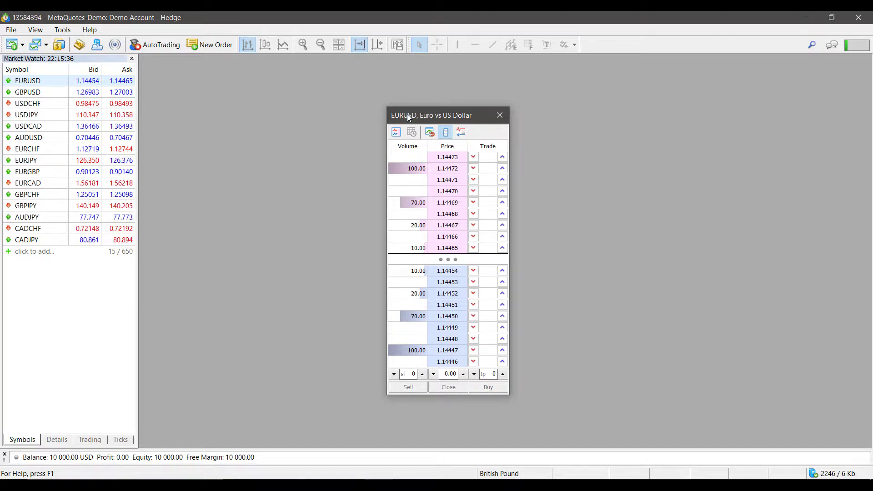
pyautogui.moveTo(407, 114); pyautogui.dragTo(283, 108)
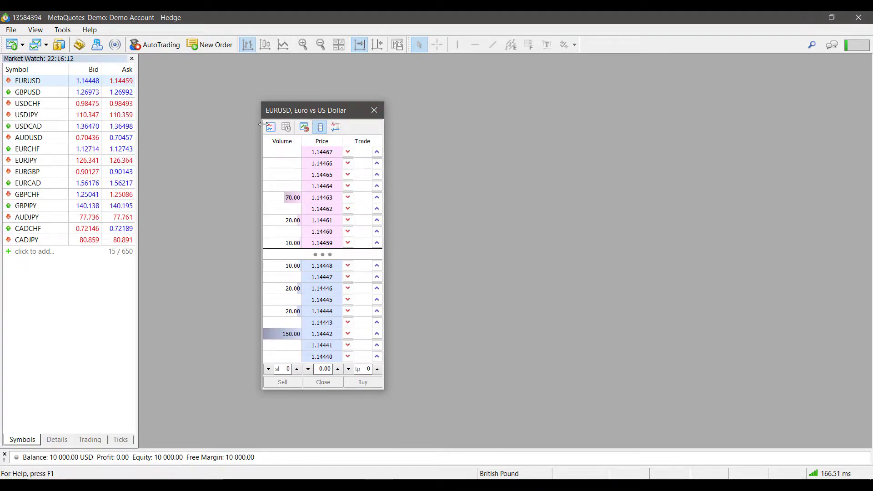
pyautogui.moveTo(286, 114); pyautogui.dragTo(298, 116)
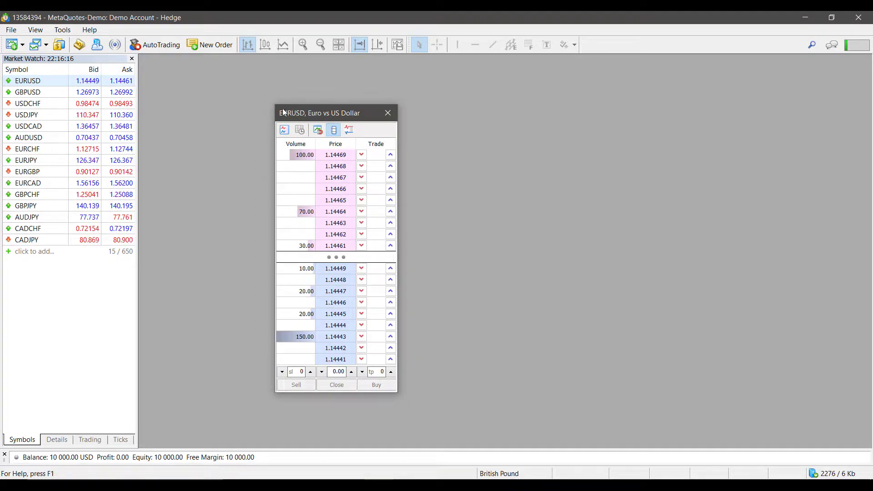
pyautogui.moveTo(330, 115)
pyautogui.mouseDown()
pyautogui.moveTo(246, 98)
pyautogui.moveTo(301, 90)
pyautogui.moveTo(312, 114)
pyautogui.mouseUp()
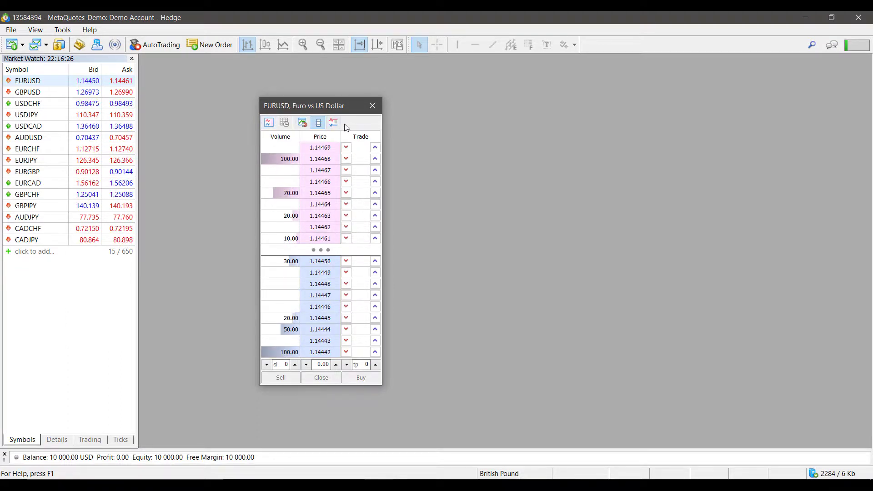
# - Show the EURUSD tick chart, move the book right, and preview USDJPY ticks before returning to Symbols
pyautogui.click(268, 123)
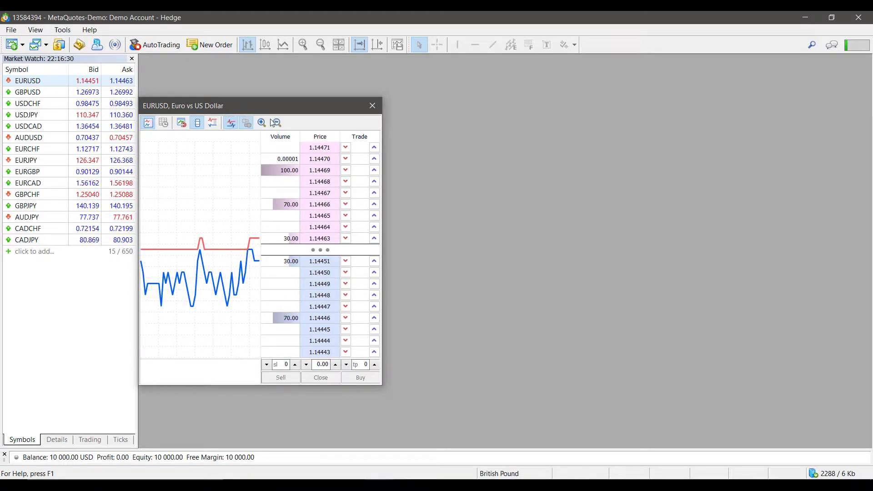
pyautogui.moveTo(246, 108); pyautogui.dragTo(356, 109)
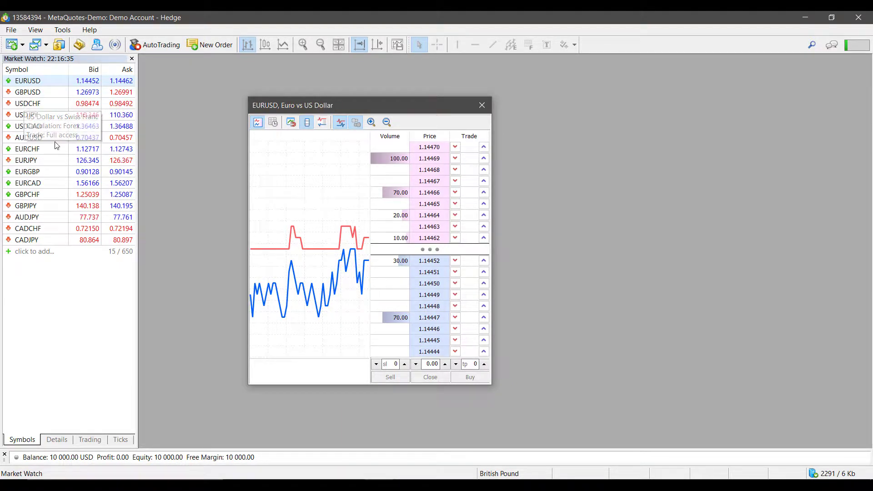
pyautogui.click(19, 114)
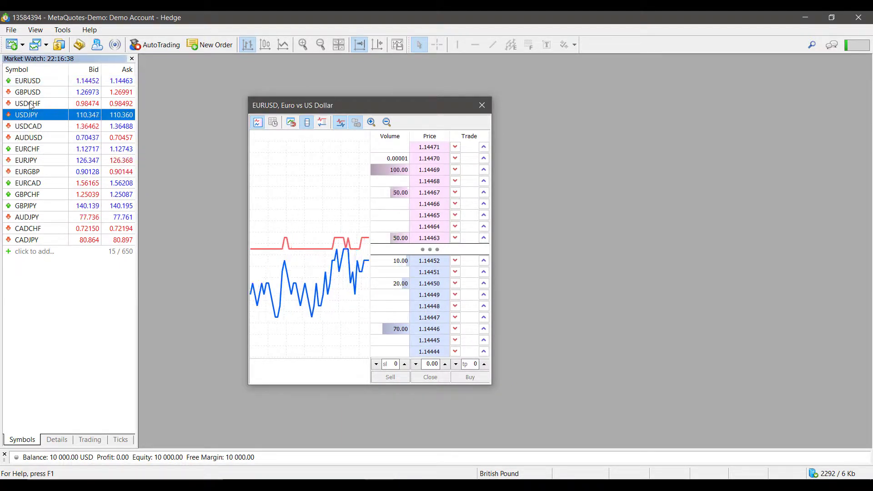
pyautogui.click(120, 439)
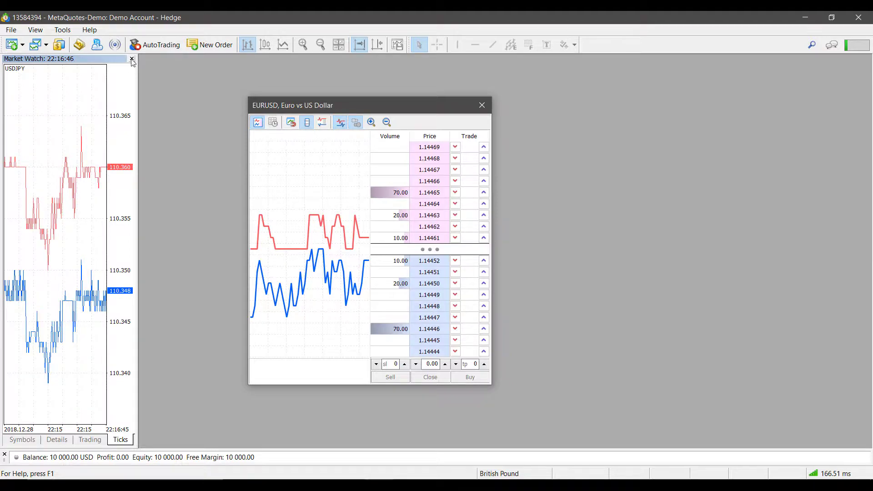
pyautogui.click(22, 439)
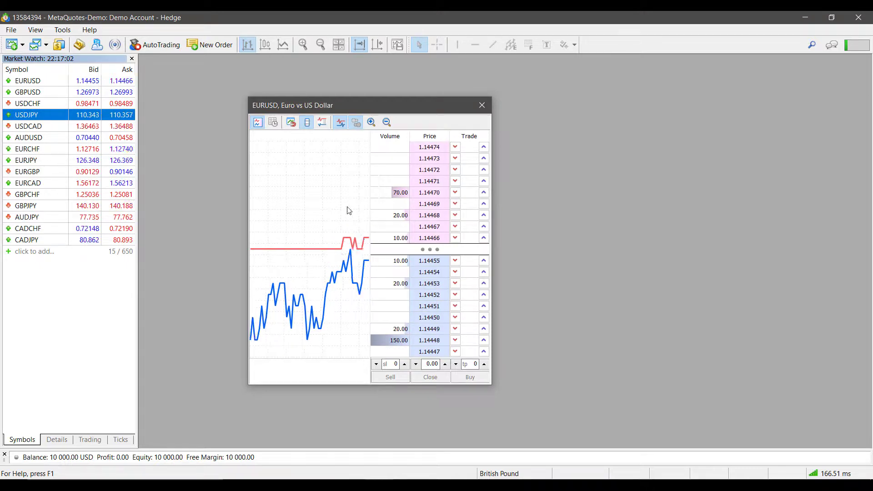
# - Hide the tick chart, shift the book left, toggle the extended book off and on, then toggle spread
pyautogui.click(260, 125)
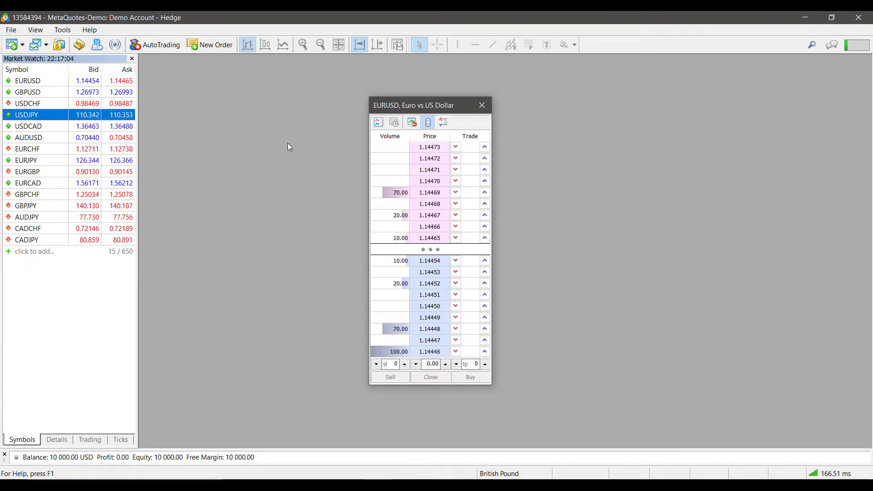
pyautogui.moveTo(415, 114); pyautogui.dragTo(360, 108)
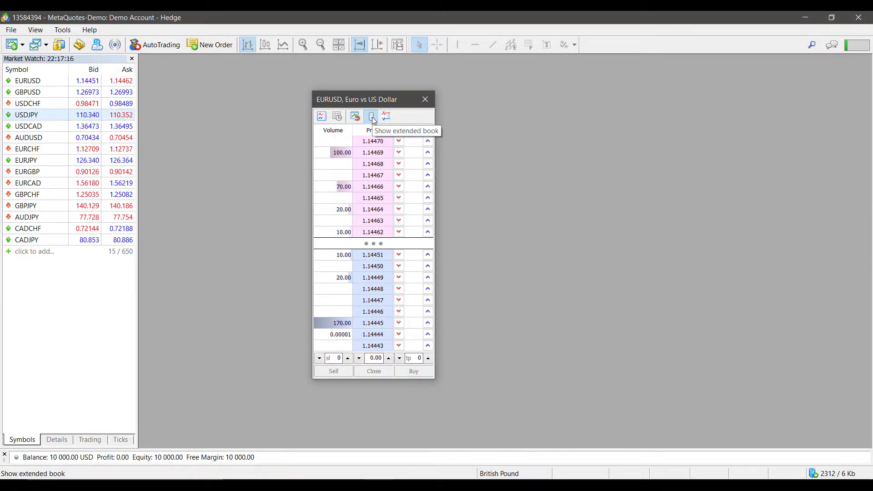
pyautogui.click(372, 116)
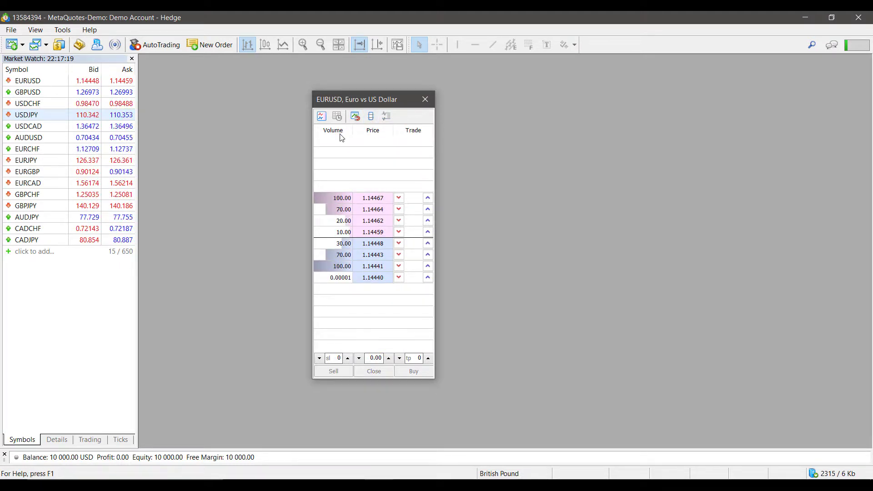
pyautogui.click(371, 118)
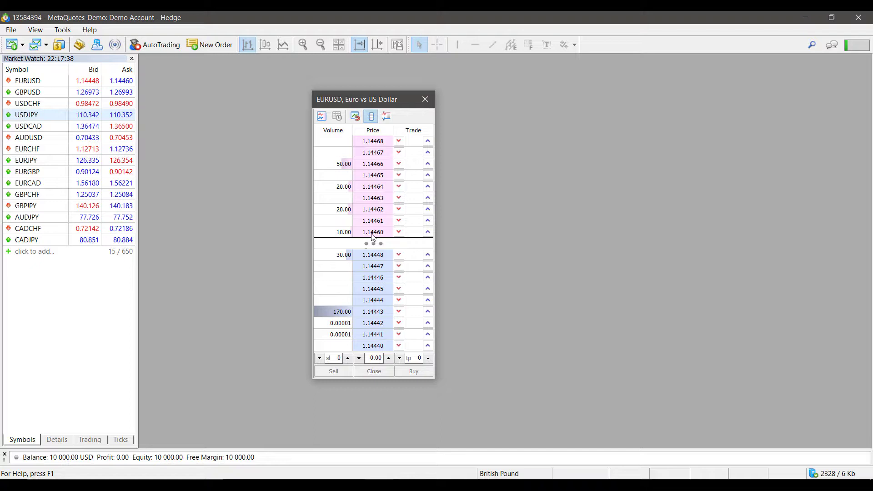
pyautogui.click(389, 120)
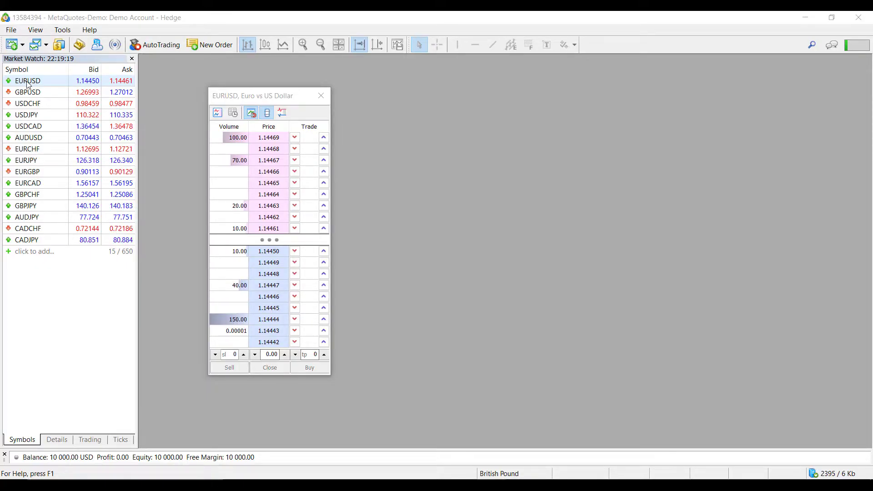
# - Open an EURUSD H1 chart, link the order book to it, and arrange both windows side by side
pyautogui.click(251, 113)
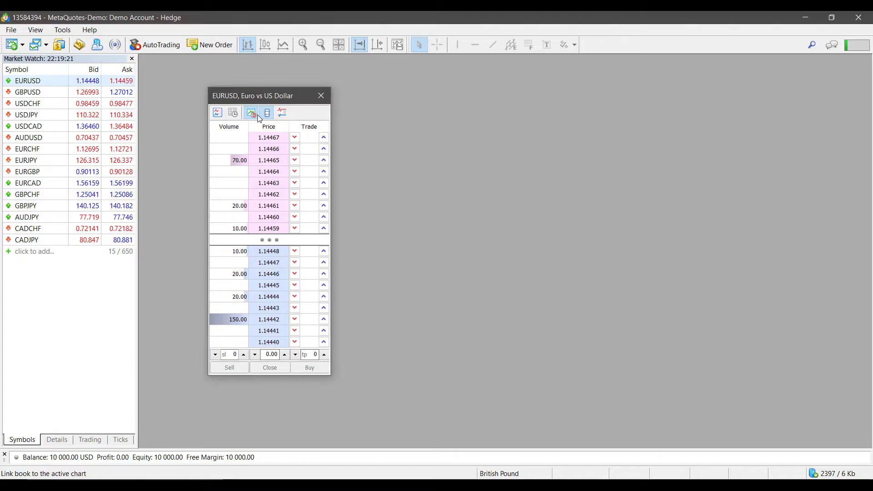
pyautogui.rightClick(43, 83)
pyautogui.click(72, 102)
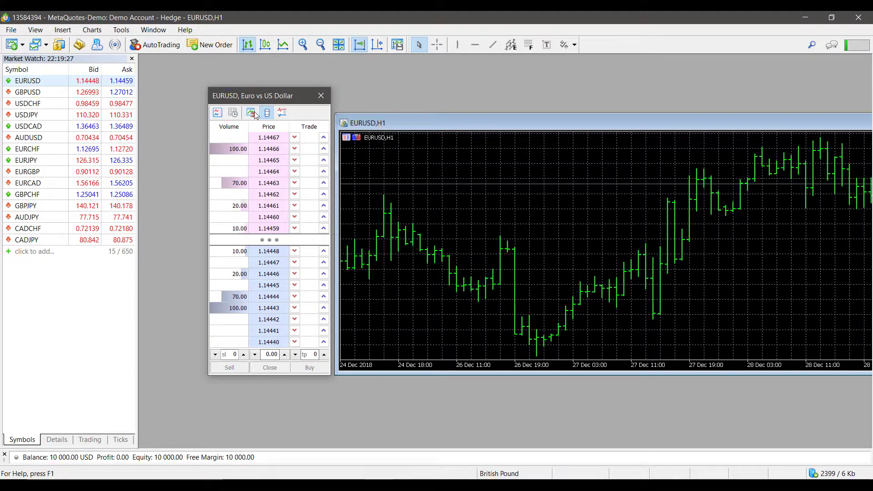
pyautogui.click(253, 112)
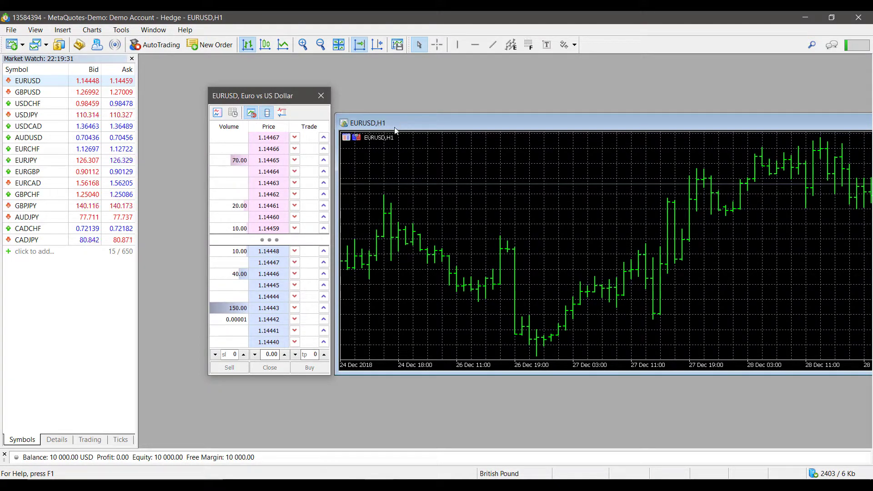
pyautogui.moveTo(260, 88); pyautogui.dragTo(208, 78)
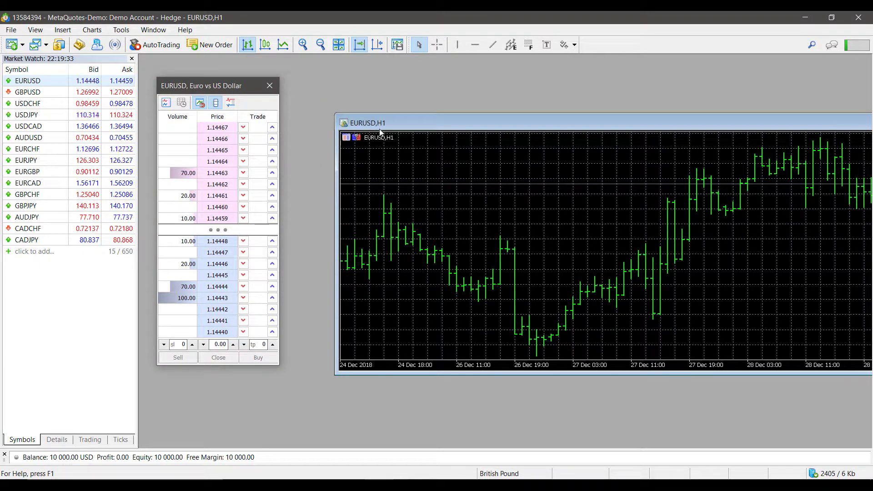
pyautogui.moveTo(380, 129); pyautogui.dragTo(330, 108)
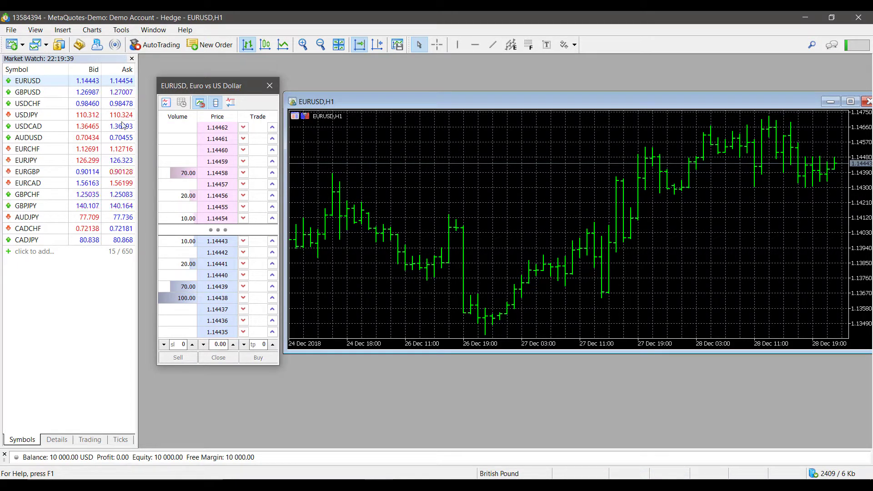
# - Open a GBPUSD chart window from Market Watch and nudge the market depth panel up-left
pyautogui.rightClick(32, 92)
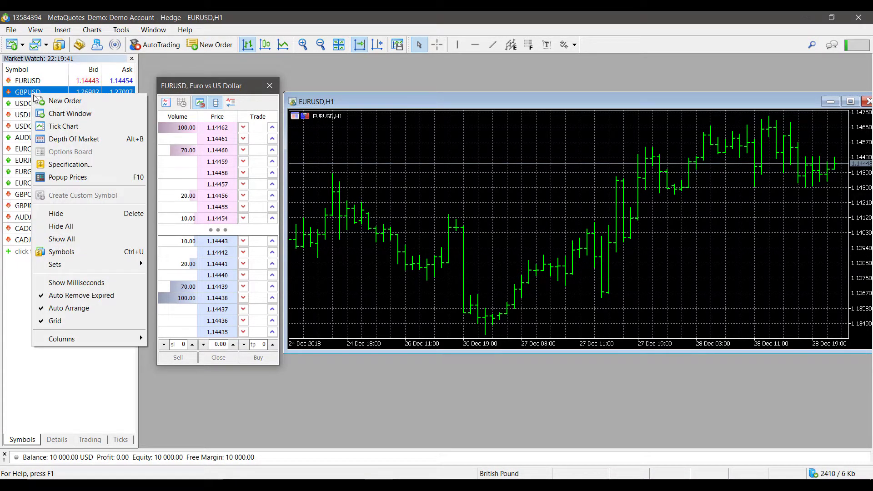
pyautogui.click(57, 115)
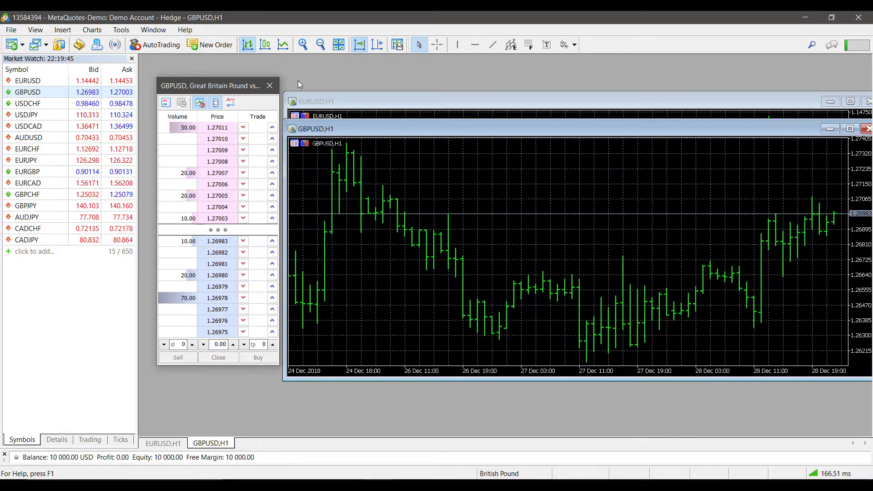
pyautogui.moveTo(202, 84); pyautogui.dragTo(196, 89)
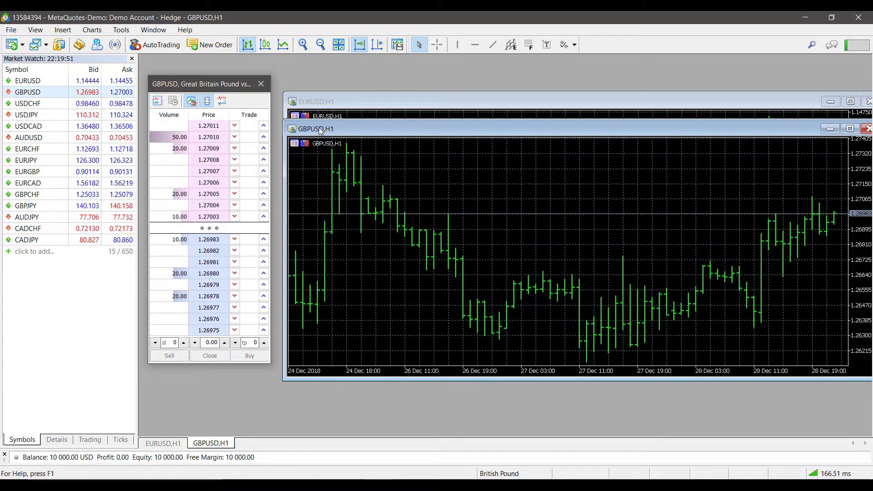
# - Switch the active chart between EURUSD and GBPUSD, finishing with EURUSD in front
pyautogui.click(319, 104)
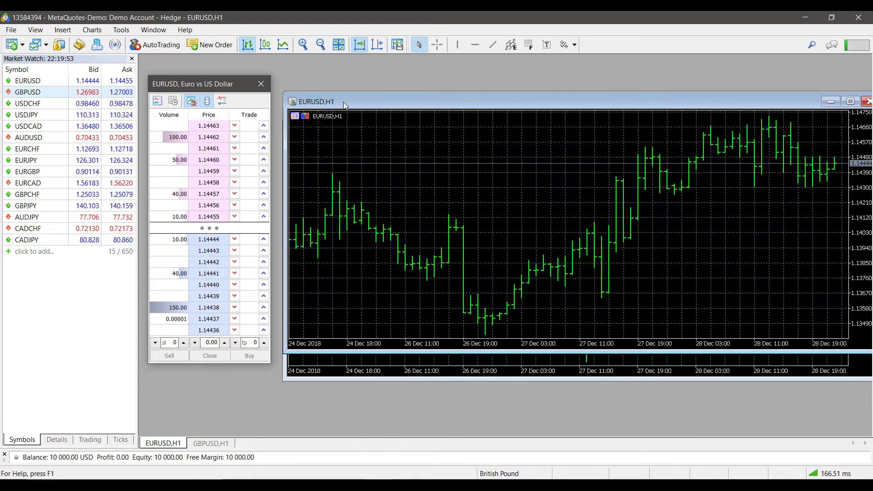
pyautogui.moveTo(351, 100); pyautogui.dragTo(351, 72)
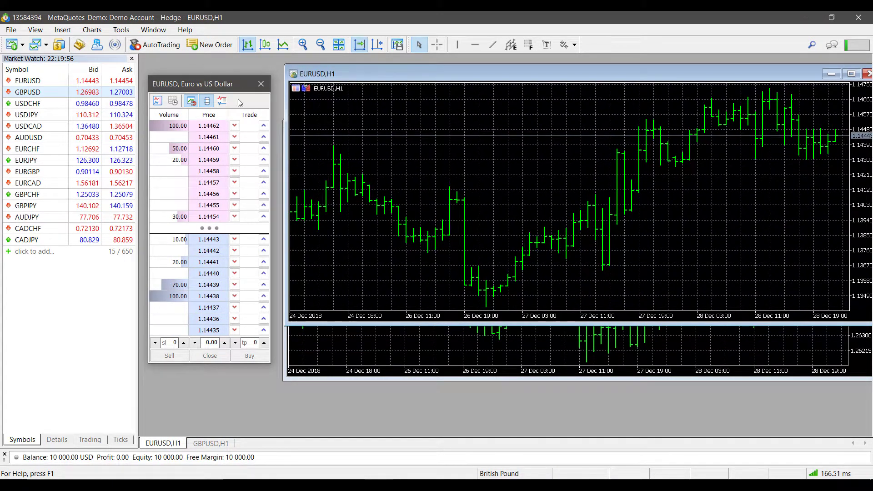
pyautogui.click(369, 348)
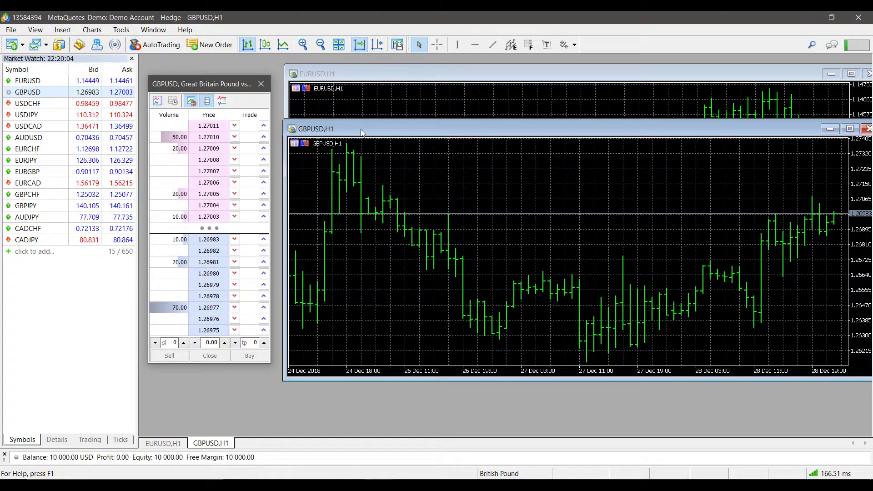
pyautogui.moveTo(362, 129); pyautogui.dragTo(359, 177)
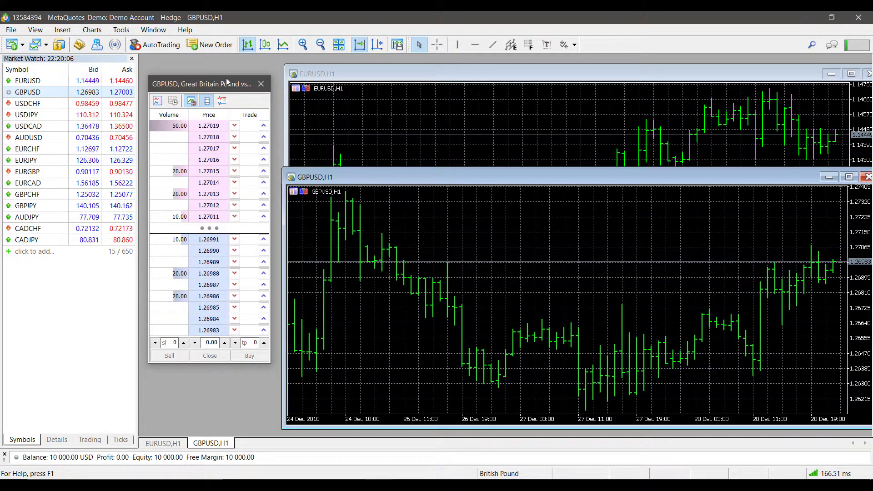
pyautogui.click(346, 74)
pyautogui.click(413, 361)
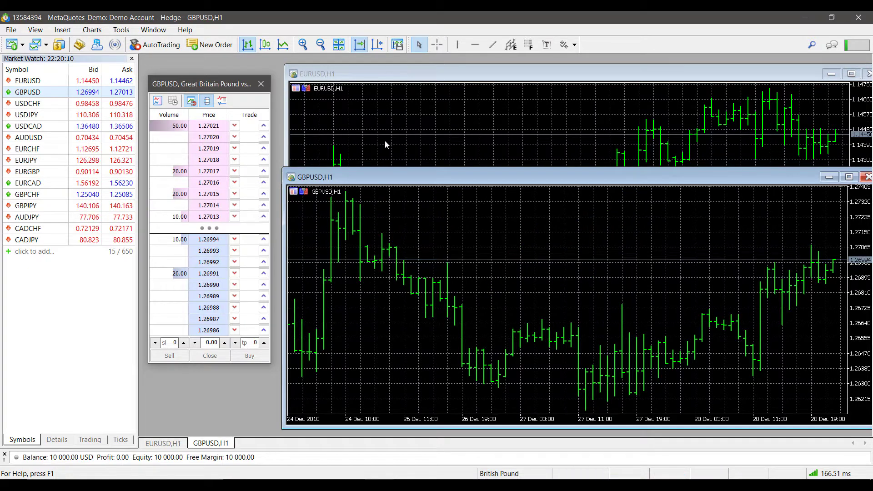
pyautogui.click(369, 84)
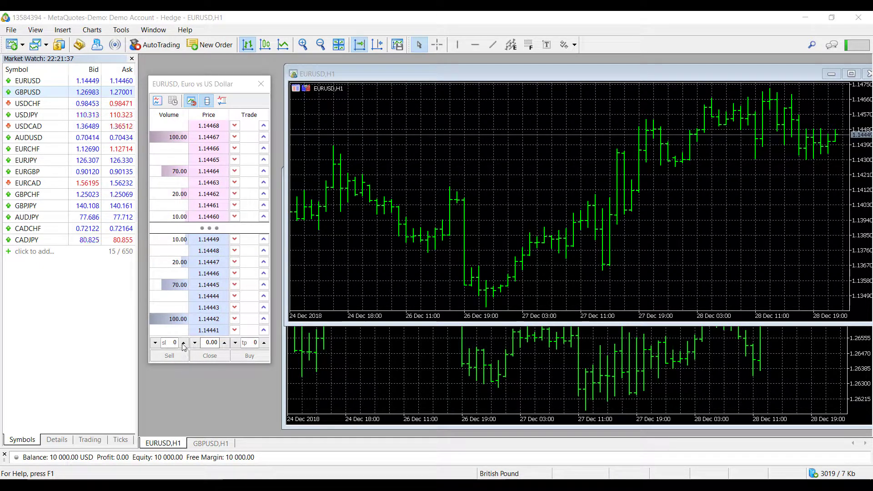
# - Raise the quick-trade stop loss to 3 and bring take profit back to 0
pyautogui.click(183, 344)
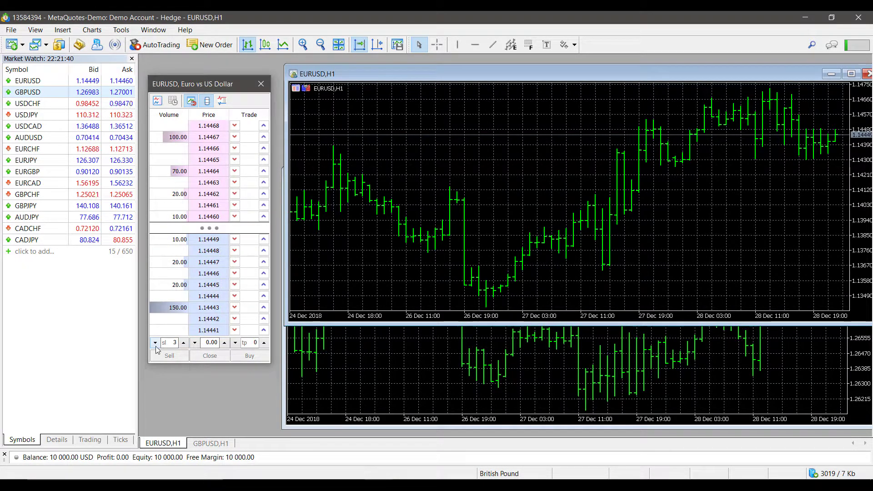
pyautogui.click(174, 342)
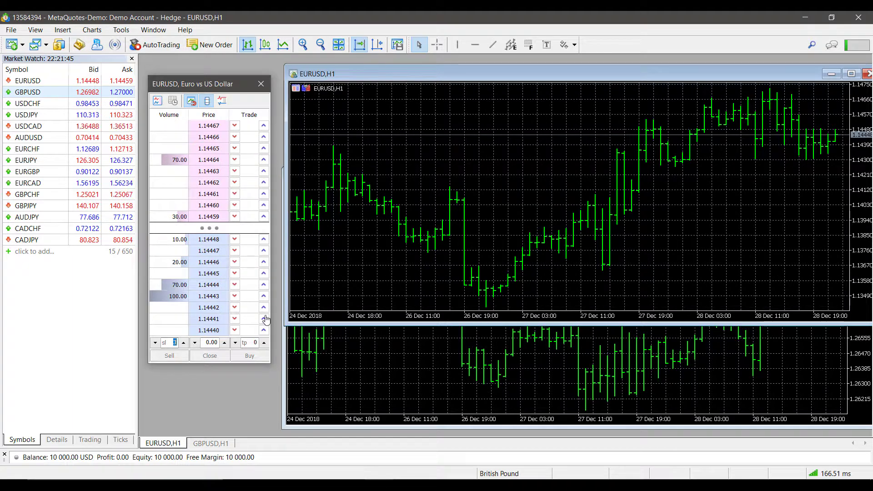
pyautogui.click(263, 342)
pyautogui.click(263, 342)
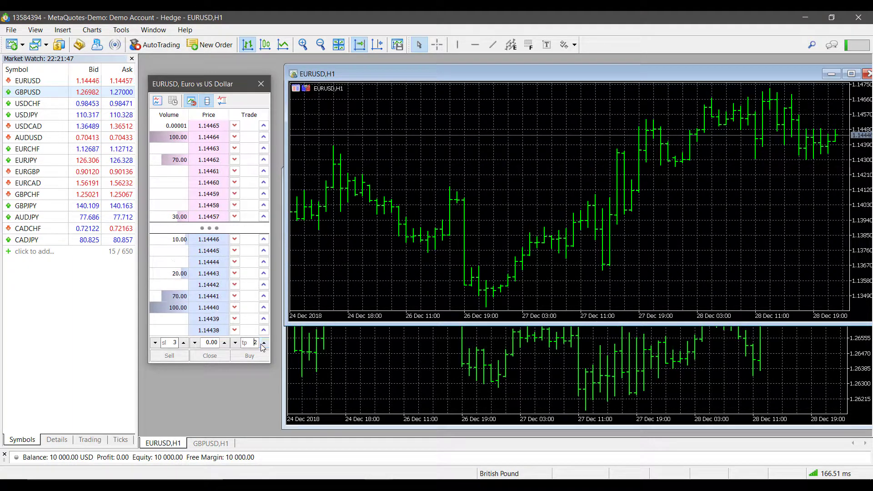
pyautogui.click(236, 343)
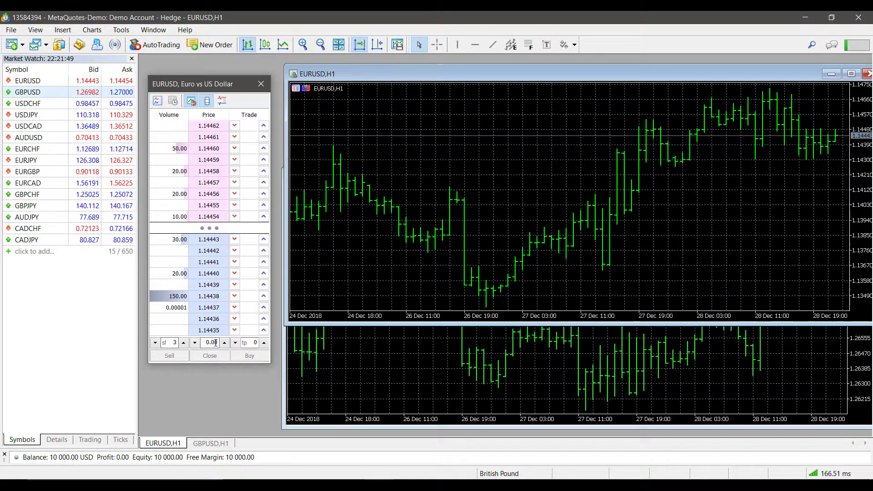
# - Set the quick-trade volume to 1.42
pyautogui.click(225, 344)
pyautogui.click(225, 343)
pyautogui.click(225, 344)
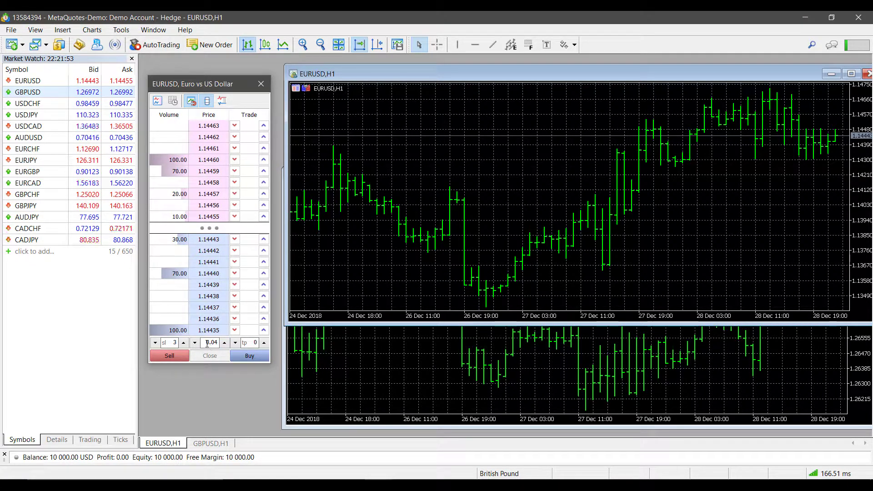
pyautogui.doubleClick(208, 342)
pyautogui.write('1')
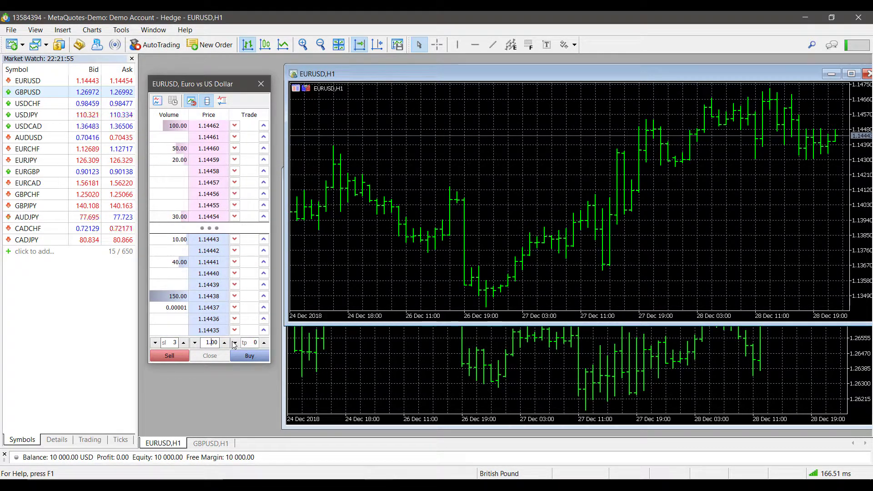
pyautogui.write('.42')
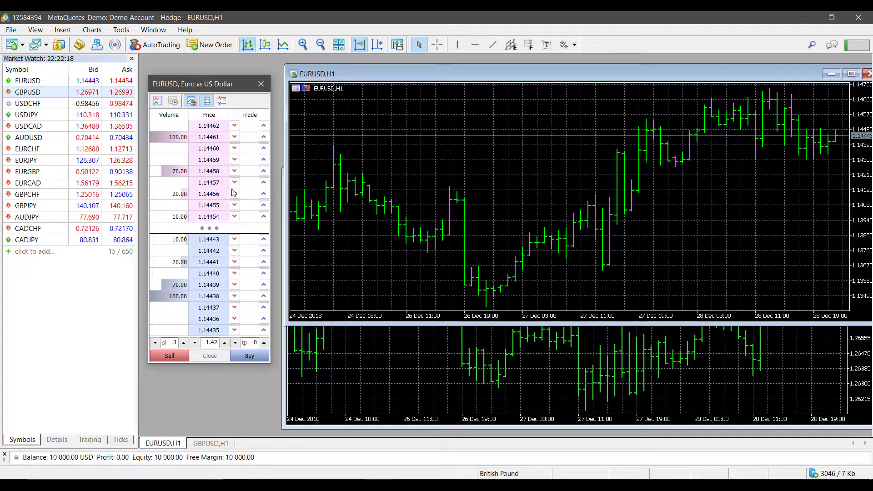
# - Look at the trading options for the 1.14457 and 1.14459 price levels, then dismiss them
pyautogui.rightClick(210, 182)
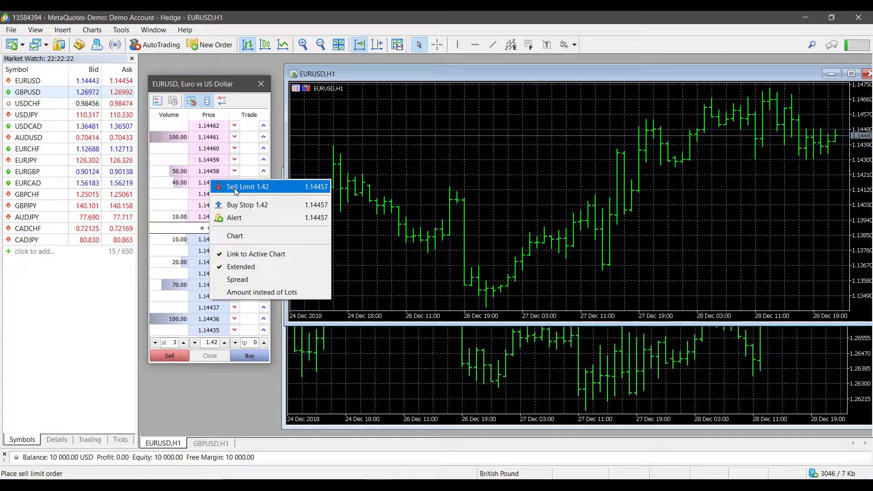
pyautogui.click(215, 164)
pyautogui.rightClick(216, 163)
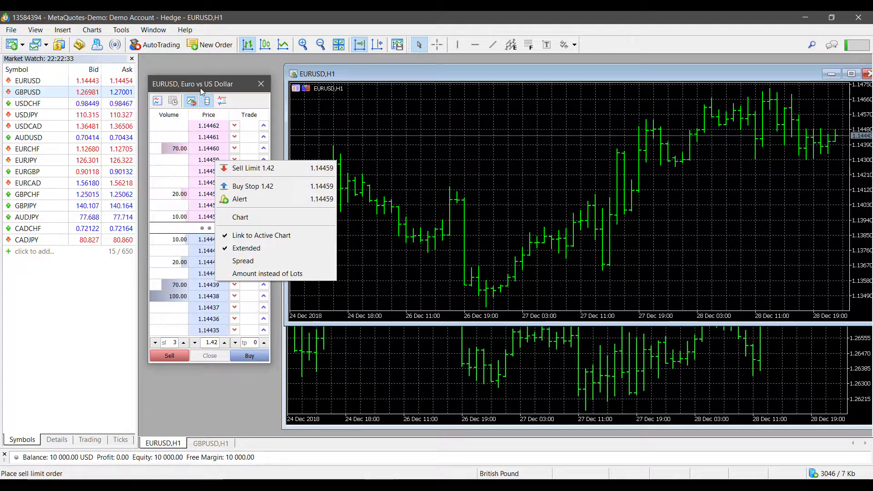
pyautogui.click(431, 178)
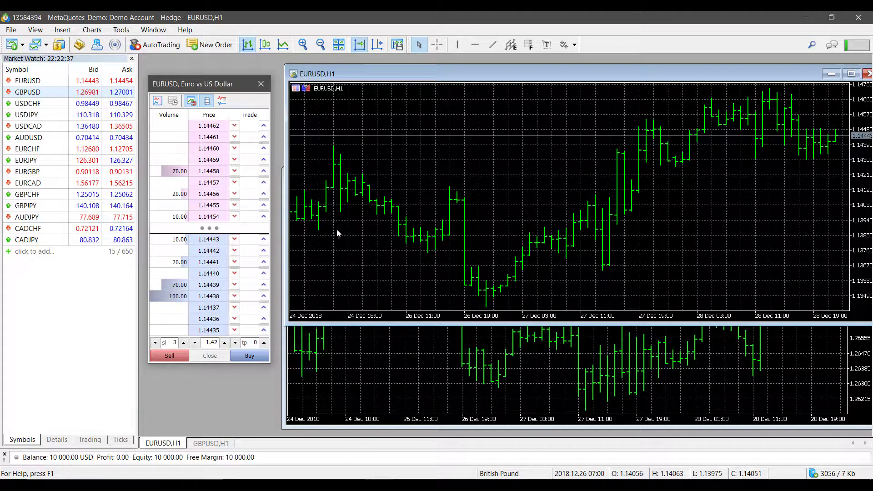
# - Turn on the spread display and show volumes as amounts instead of lots
pyautogui.rightClick(206, 142)
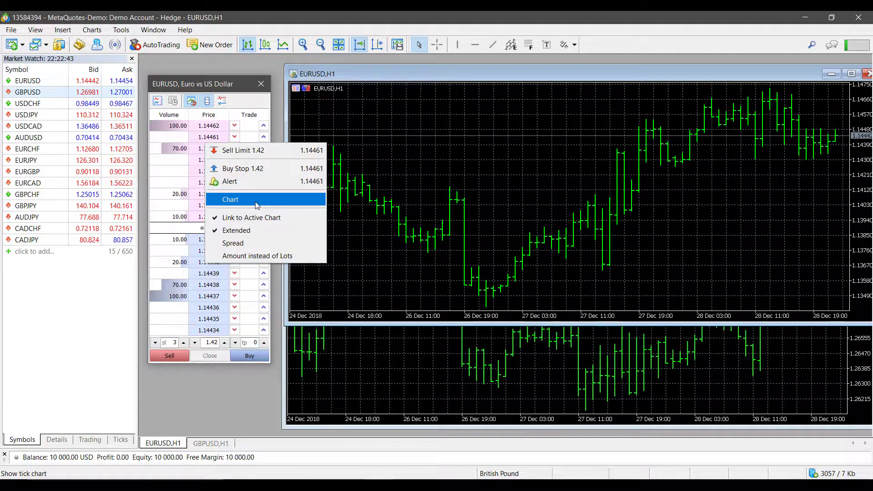
pyautogui.click(255, 243)
pyautogui.rightClick(214, 186)
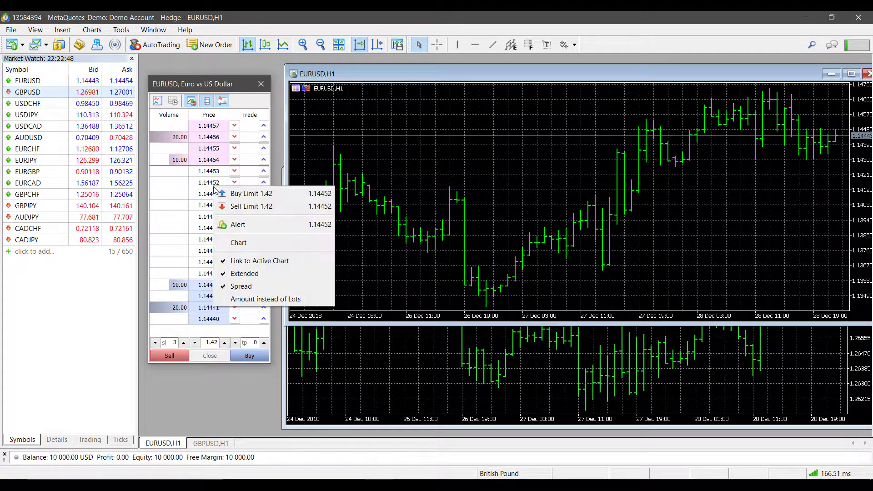
pyautogui.click(256, 301)
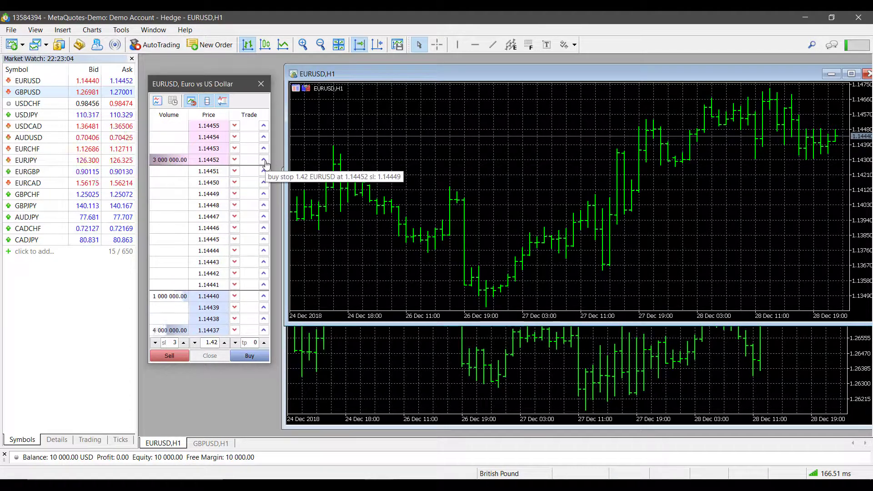
# - Open a Buy Stop order ticket at 1.14452 and keep Buy Stop as the order type
pyautogui.click(266, 164)
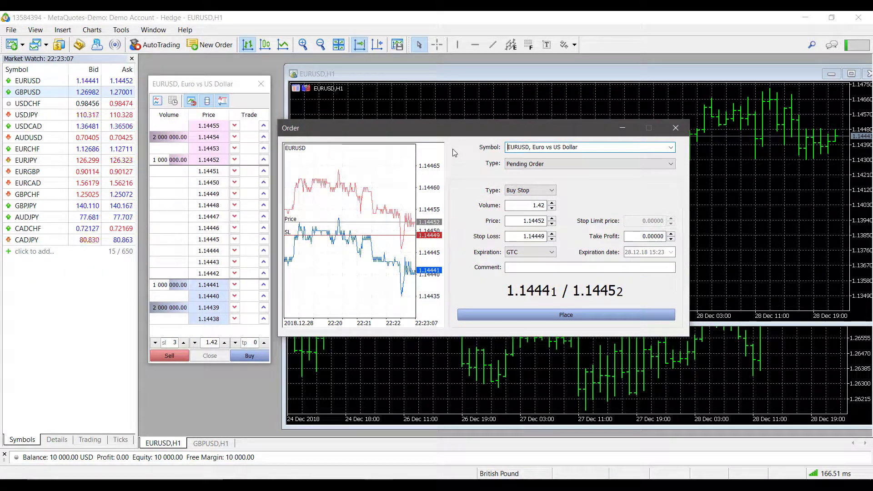
pyautogui.moveTo(407, 128)
pyautogui.mouseDown()
pyautogui.moveTo(420, 127)
pyautogui.moveTo(404, 124)
pyautogui.mouseUp()
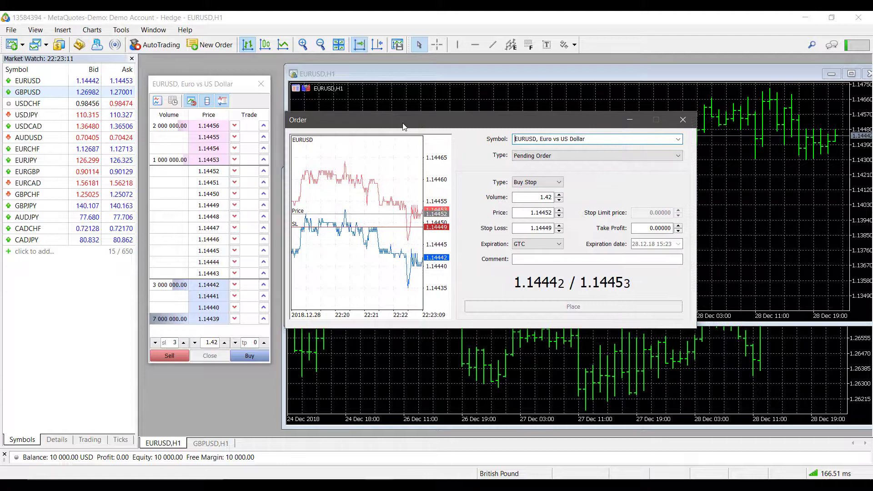
pyautogui.click(554, 156)
pyautogui.click(554, 157)
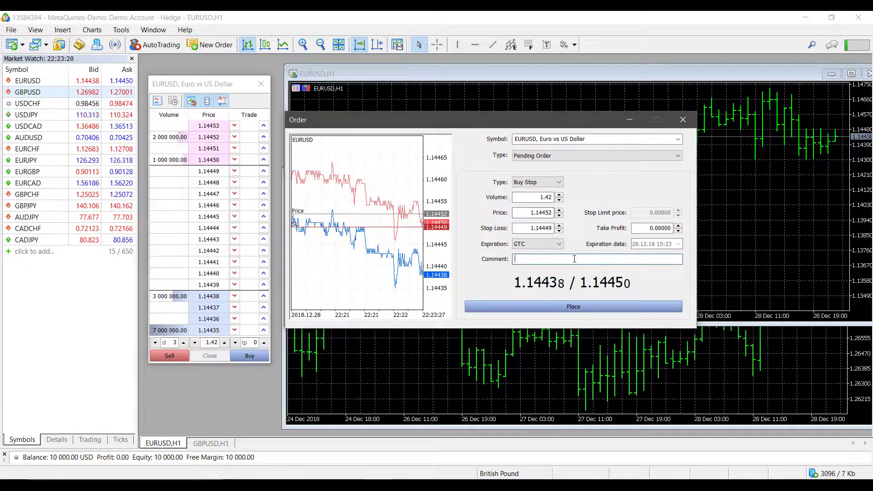
pyautogui.click(559, 182)
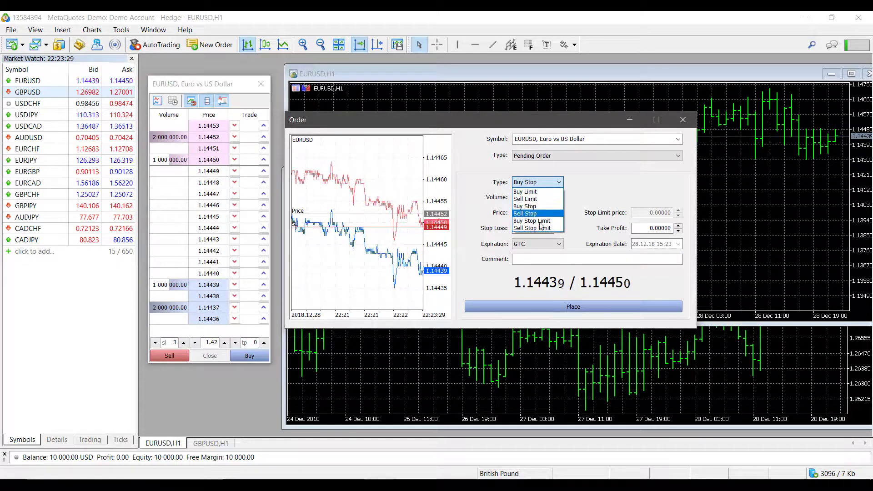
pyautogui.click(593, 184)
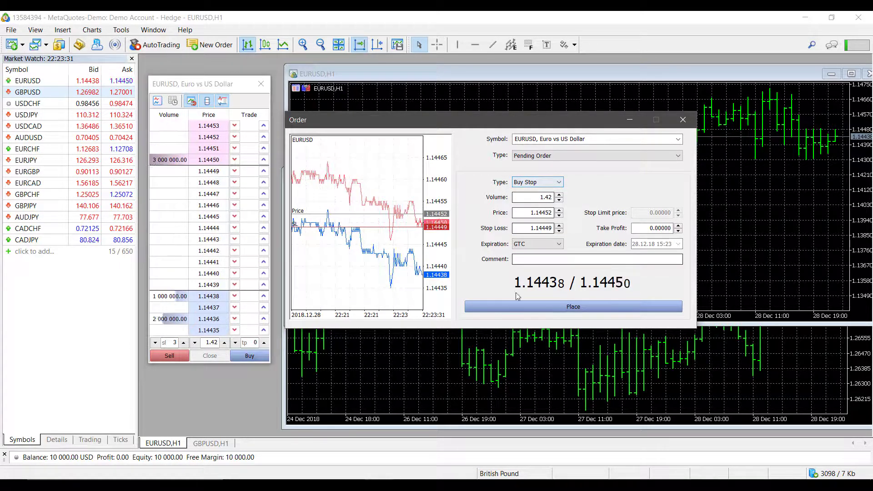